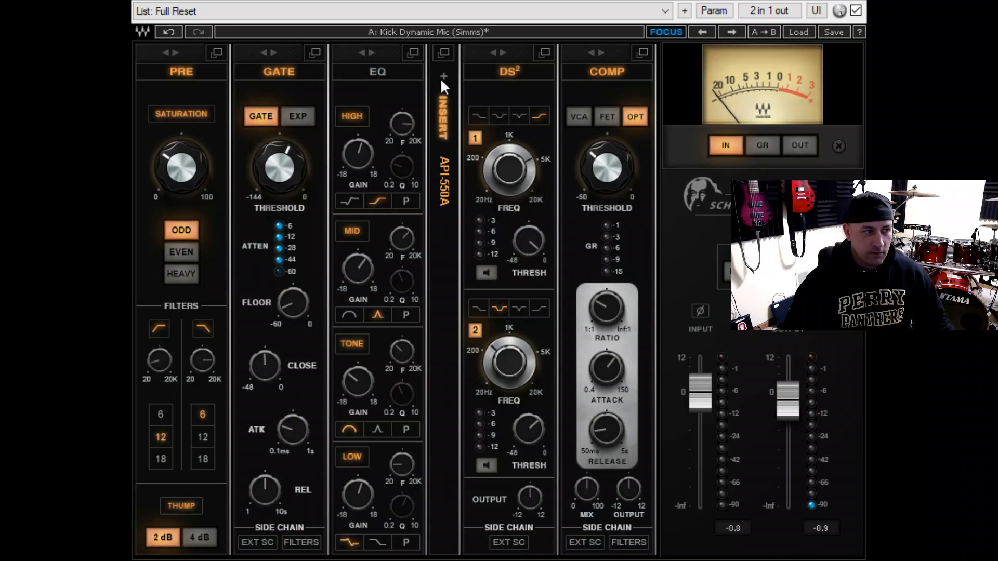
Inspect the API-550A equalizer inserted in the kick channel strip, and return to the strip's module overview.
click(445, 52)
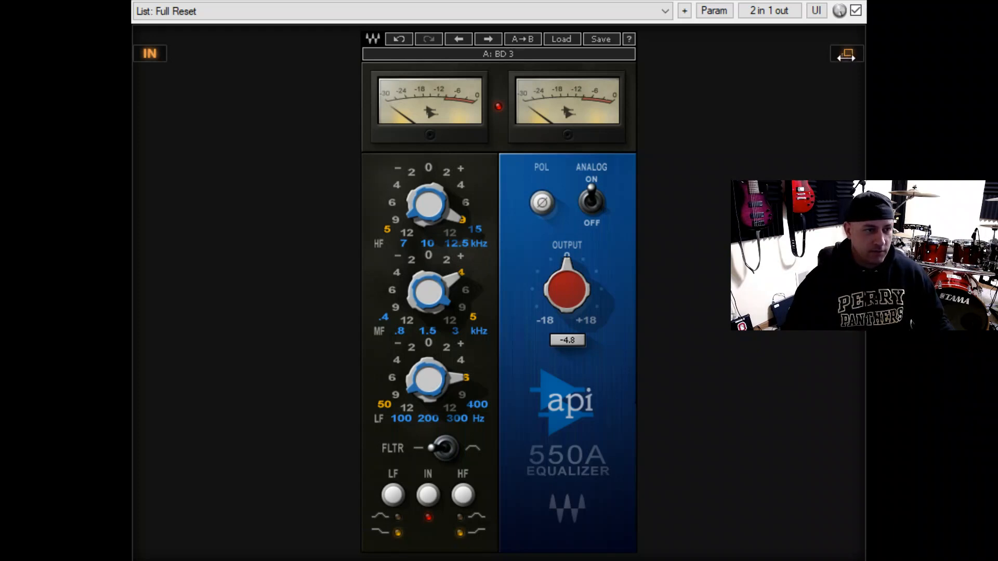
click(847, 52)
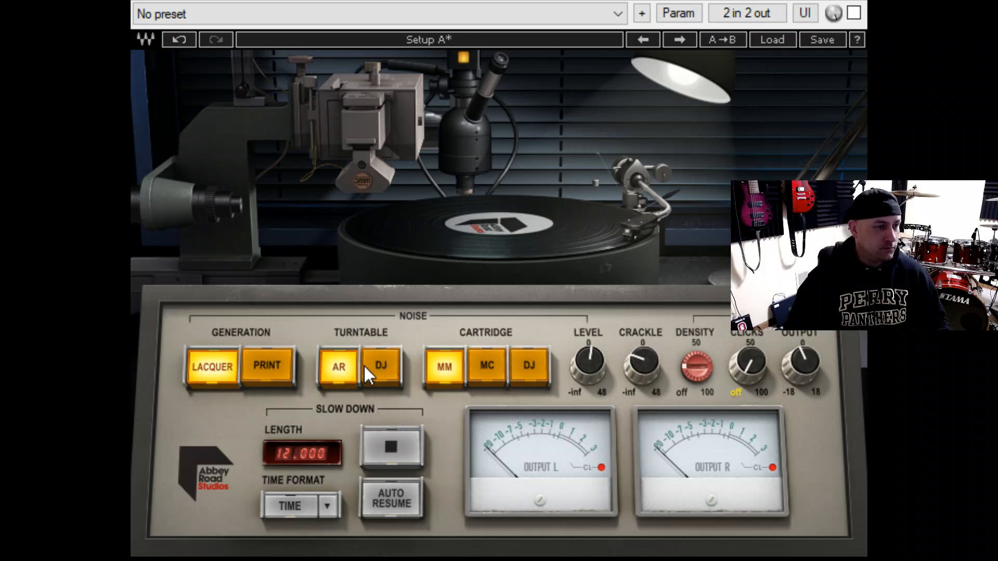
Try the DJ turntable noise in the vinyl plugin, return it to AR, and raise the crackle slightly.
click(391, 362)
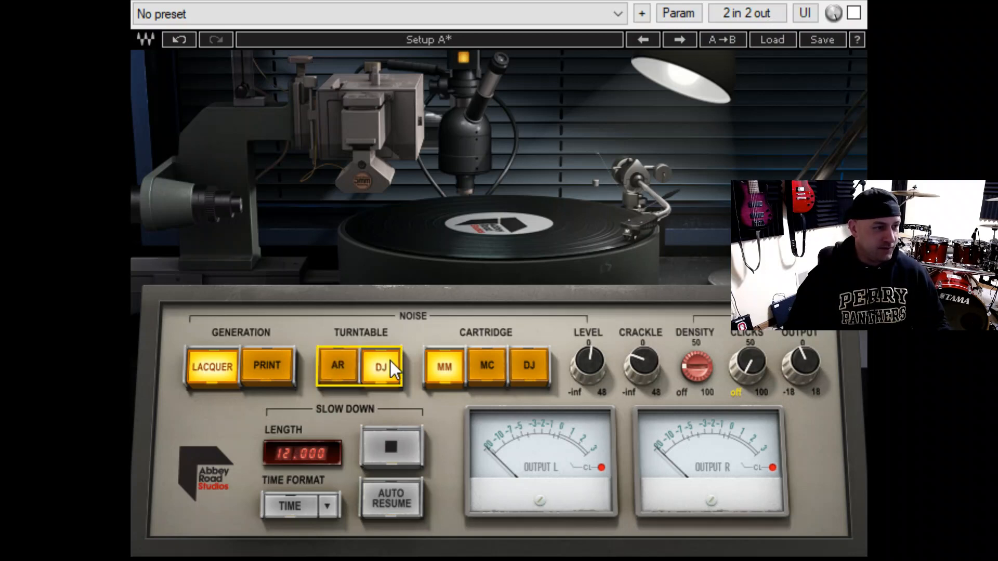
click(350, 363)
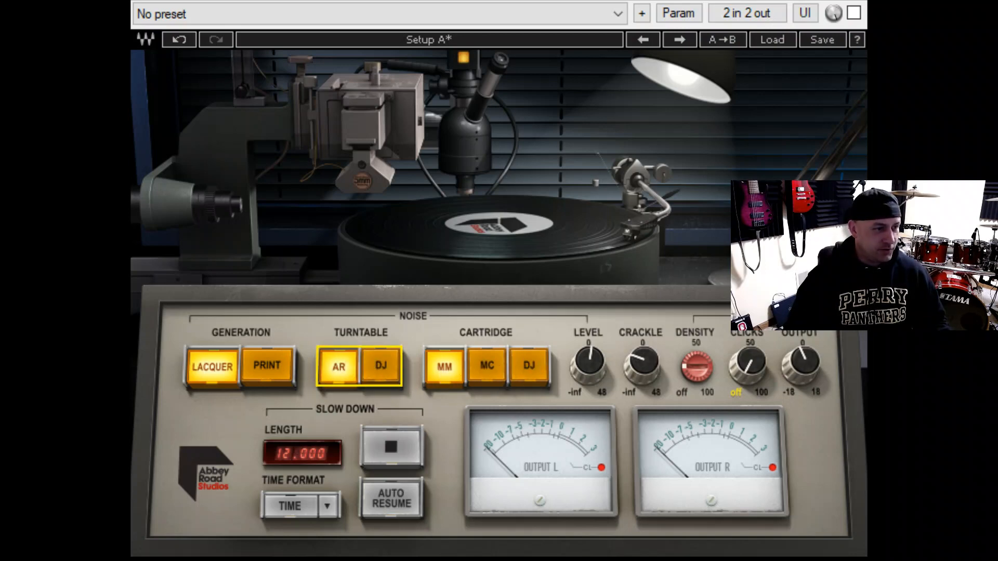
mouse_move(642, 366)
mouse_down()
mouse_move(642, 345)
mouse_move(642, 358)
mouse_up()
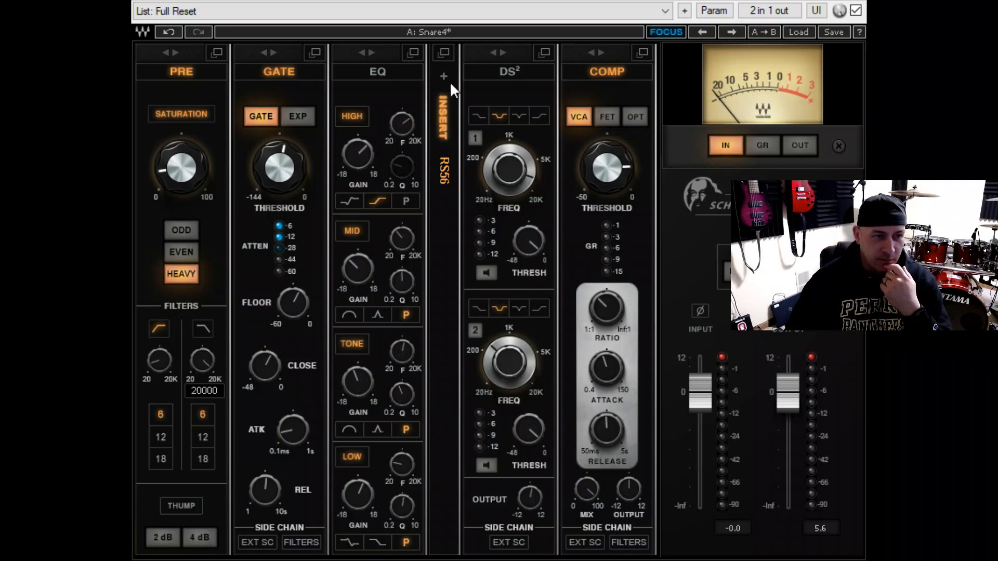
Inspect the RS56 tone control inserted in the snare channel strip, and close its expanded view.
click(446, 55)
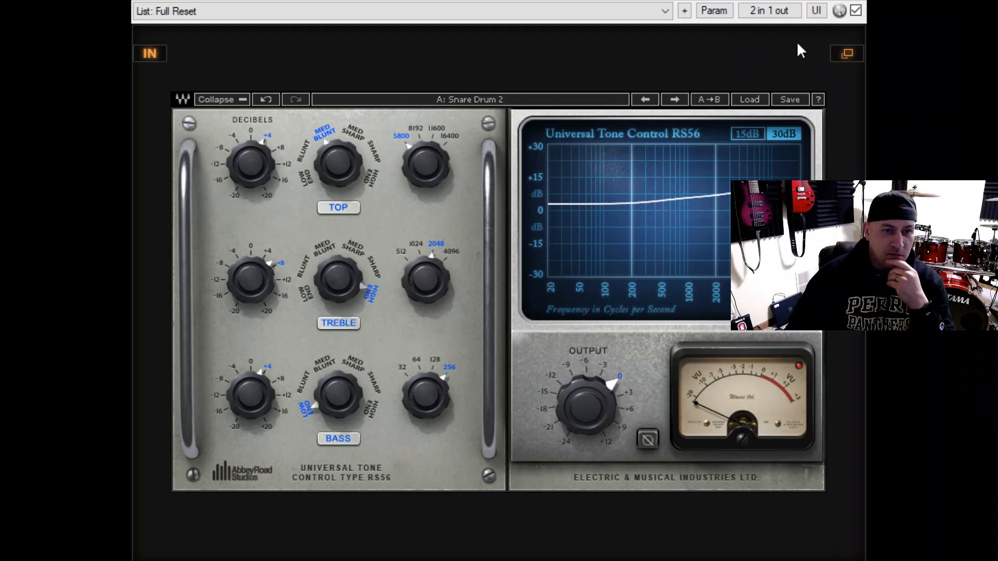
click(839, 58)
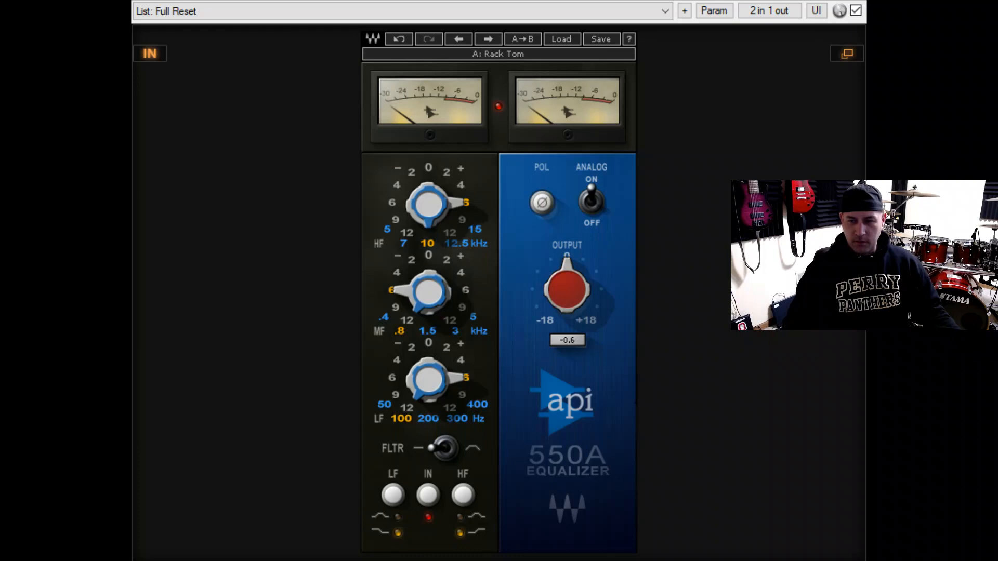
Inspect the API-550A equalizer inserted in the tom channel strip alongside the strip's module overview.
click(847, 54)
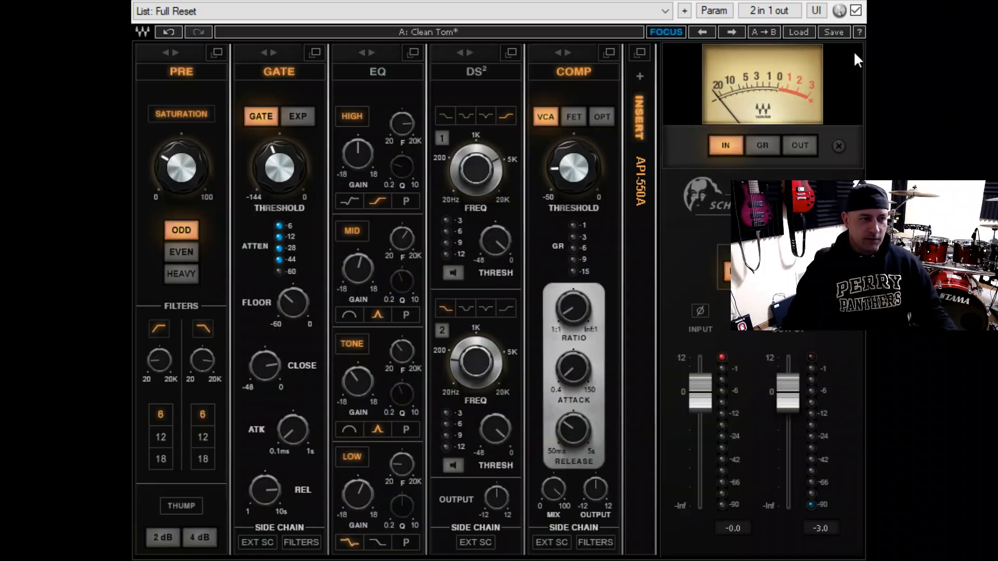
click(638, 53)
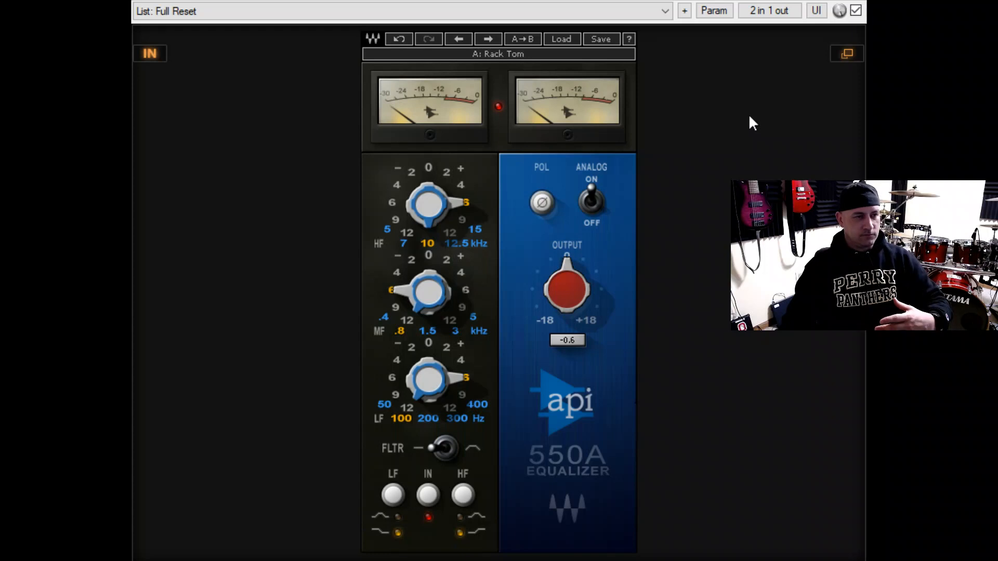
click(851, 52)
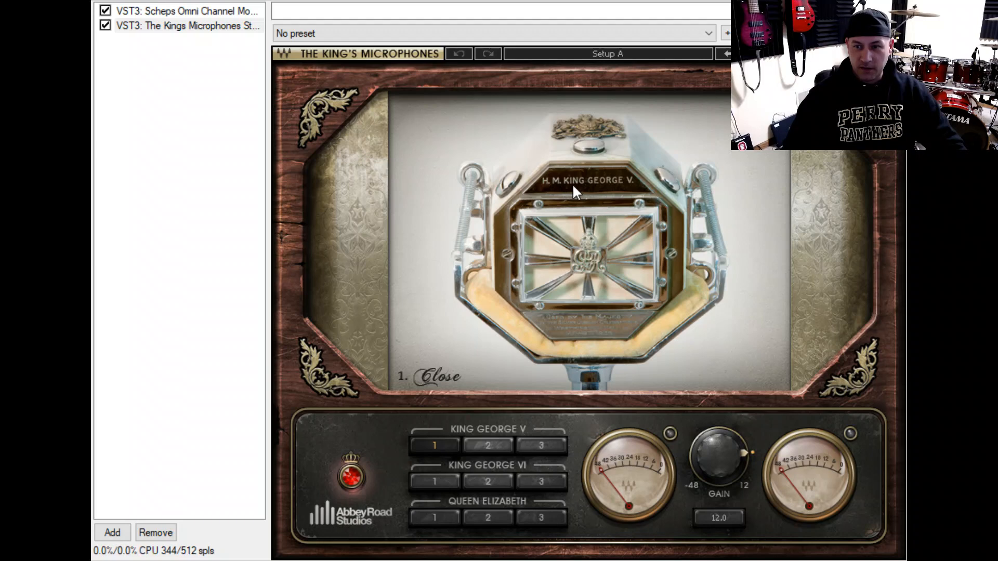
Go through the King George V microphone's positions 2 and 3 and return to position 1, Close.
click(495, 447)
click(531, 449)
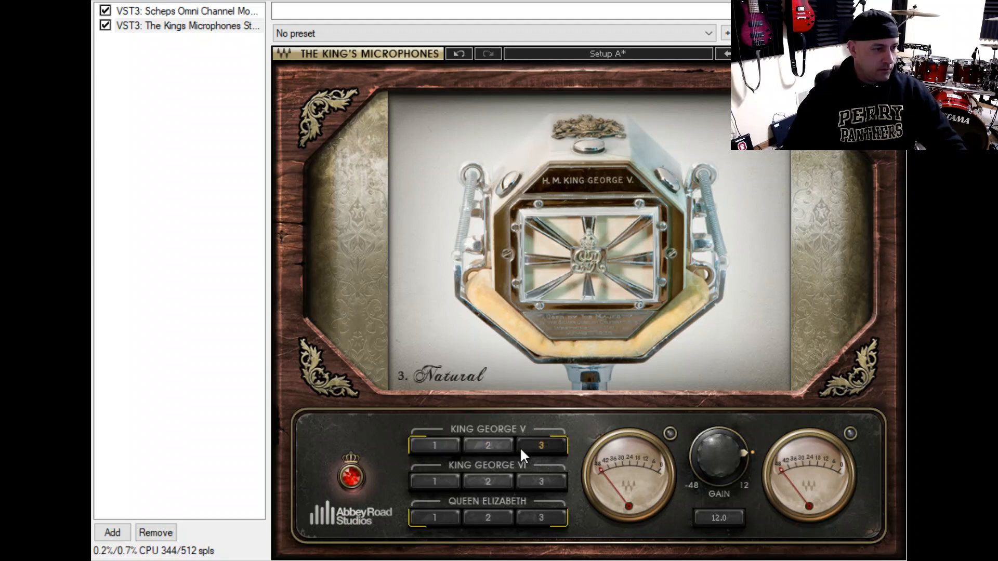
click(488, 449)
click(440, 449)
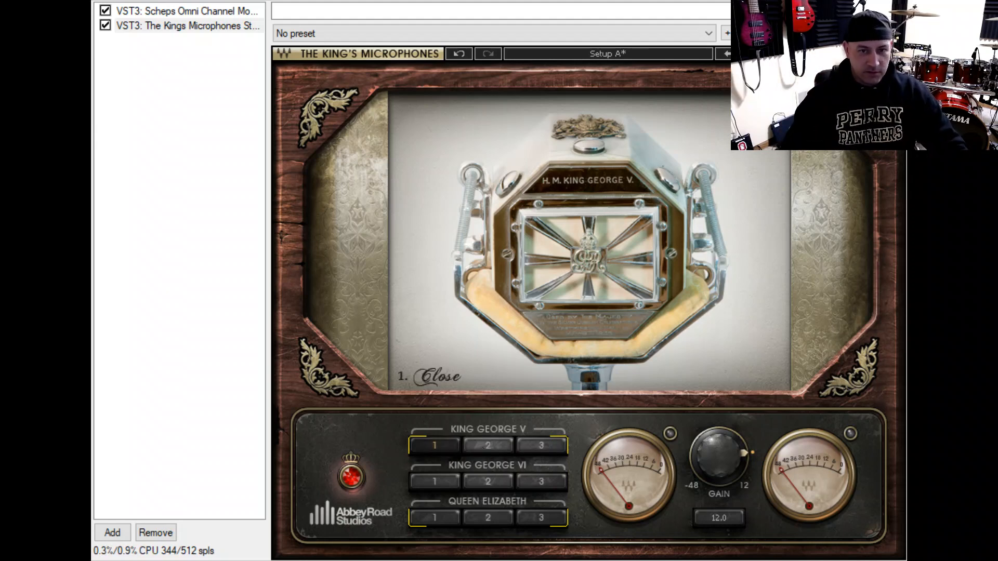
Go through the King George VI microphone's positions from 1 Close to 3 Natural.
click(442, 481)
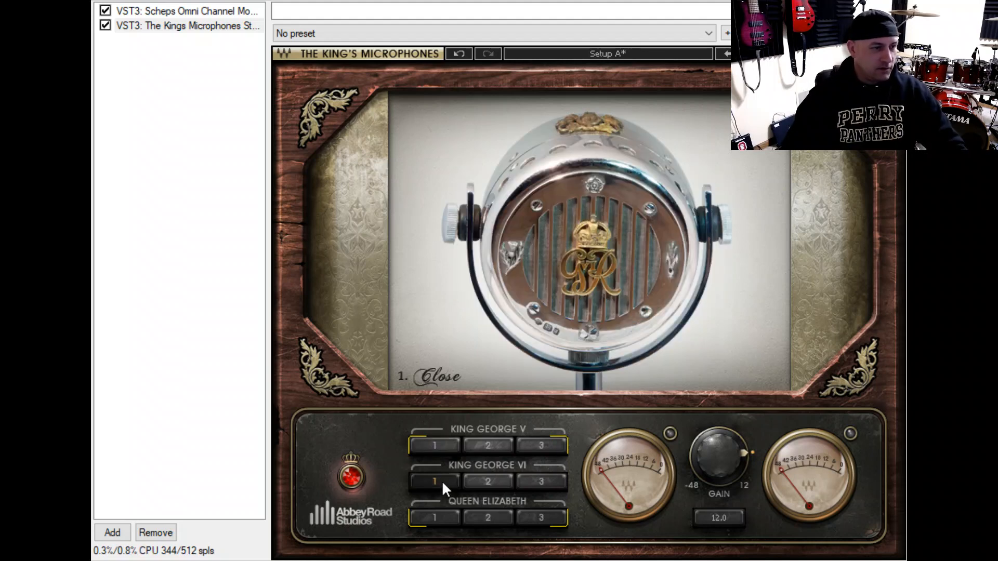
click(496, 484)
click(539, 475)
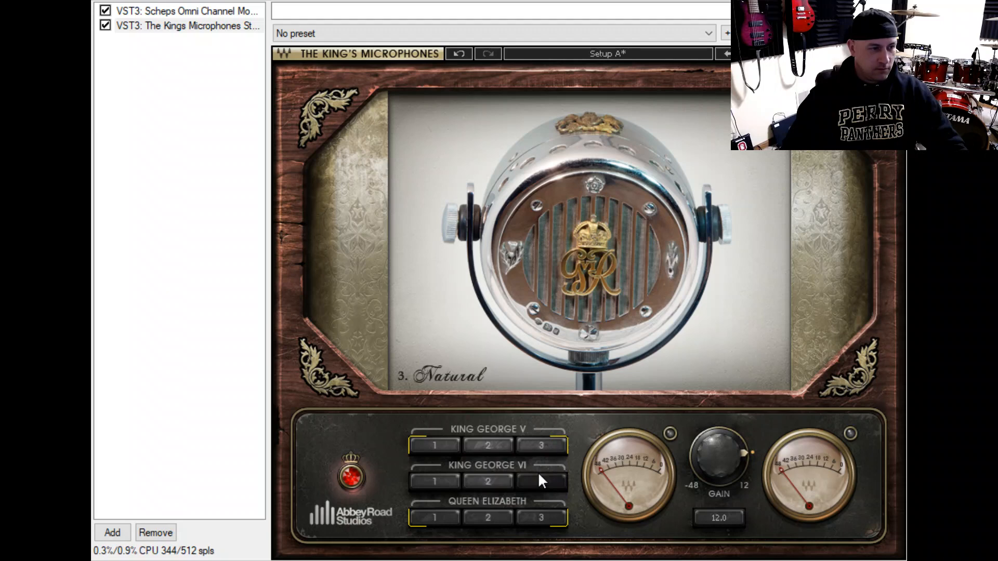
Compare the Queen Elizabeth microphone's Close, Ambient and Natural positions, ending on 3 Natural.
click(428, 520)
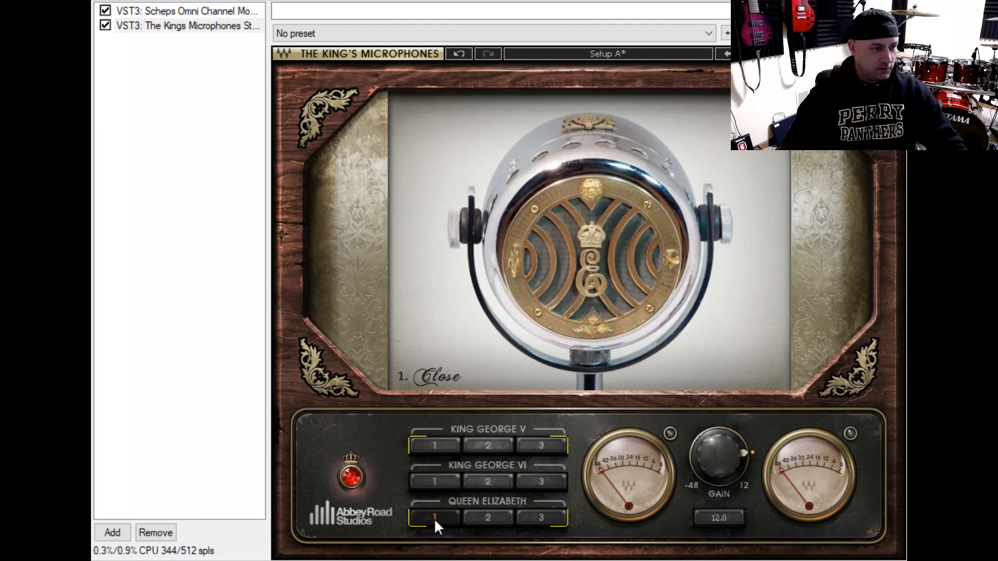
click(484, 517)
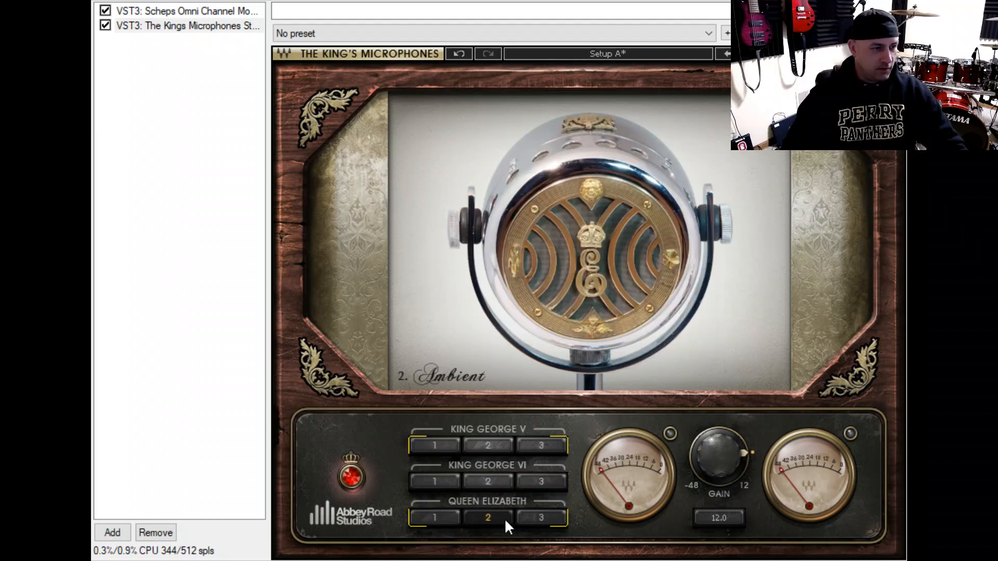
click(533, 516)
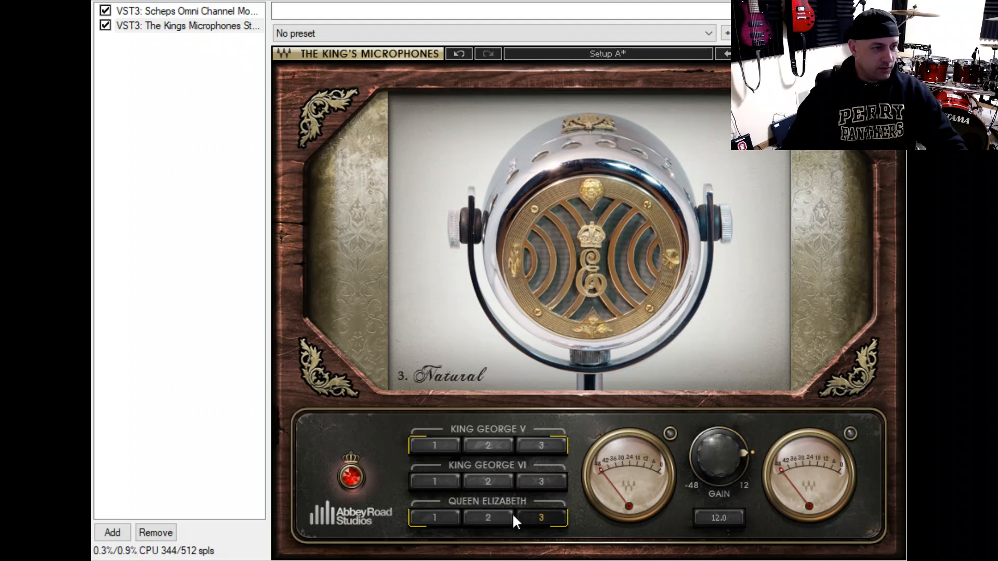
click(492, 515)
click(438, 520)
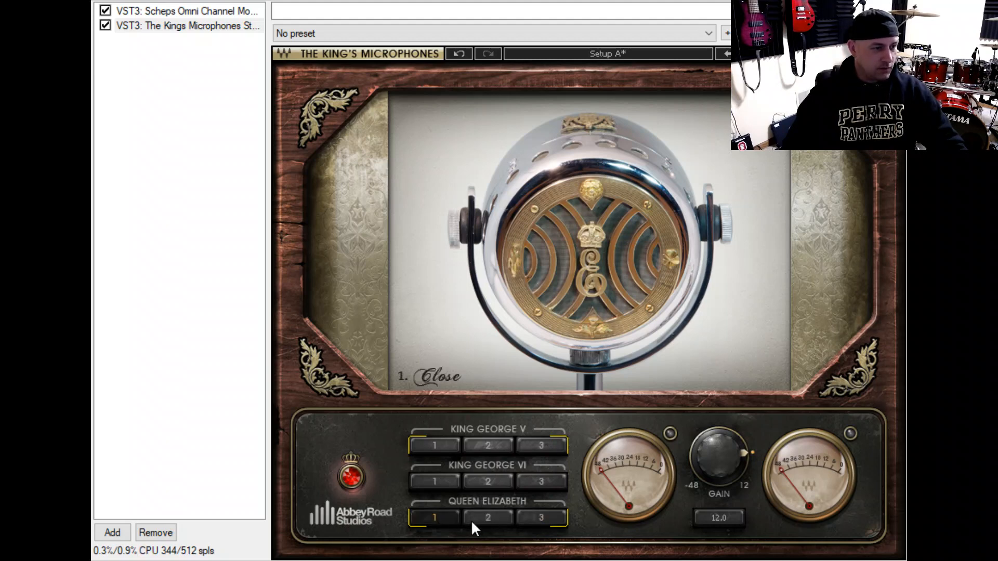
click(488, 519)
click(527, 518)
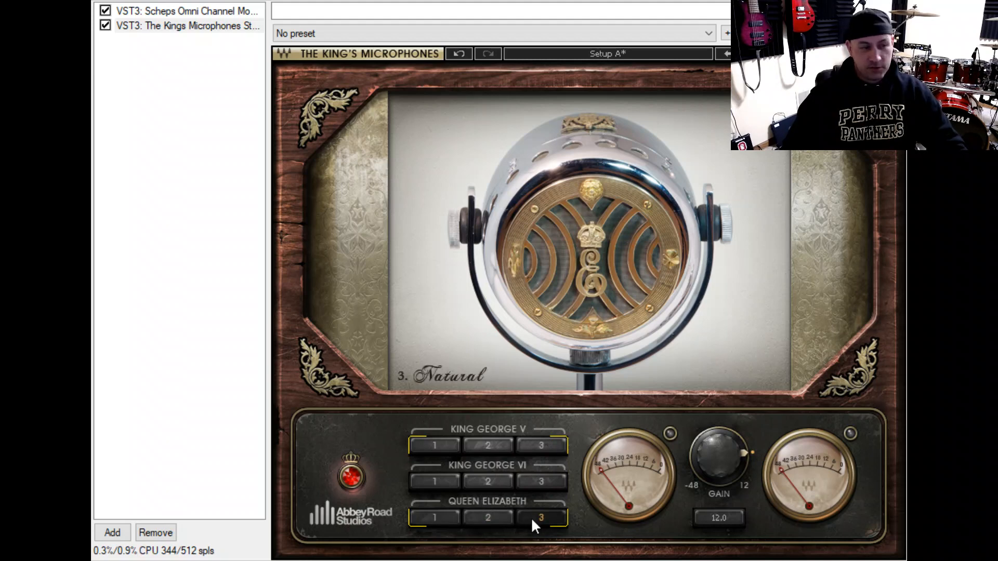
Compare position 3 of the King George VI and V microphones, and set King George VI to 1 Close.
click(527, 484)
click(543, 446)
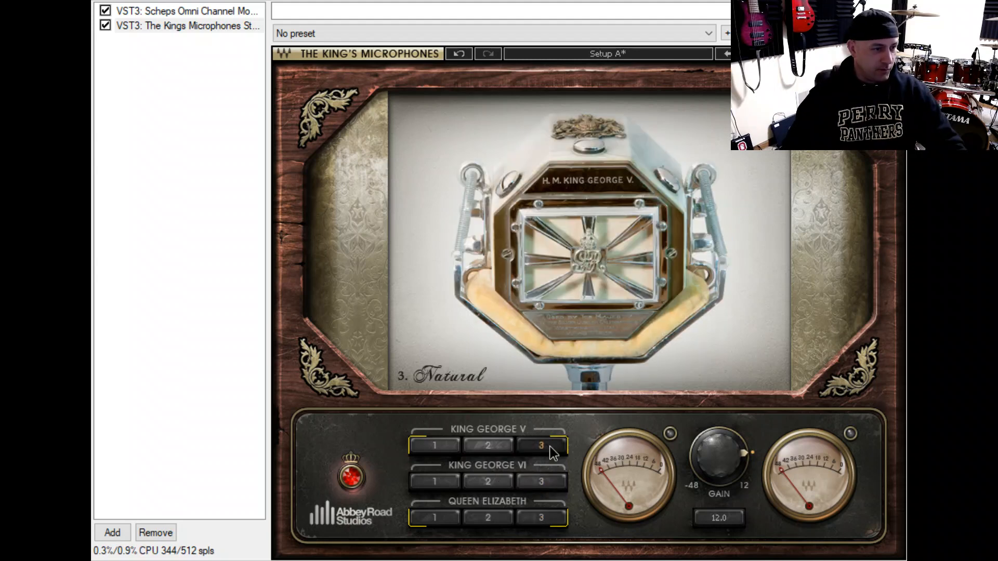
click(444, 447)
click(436, 486)
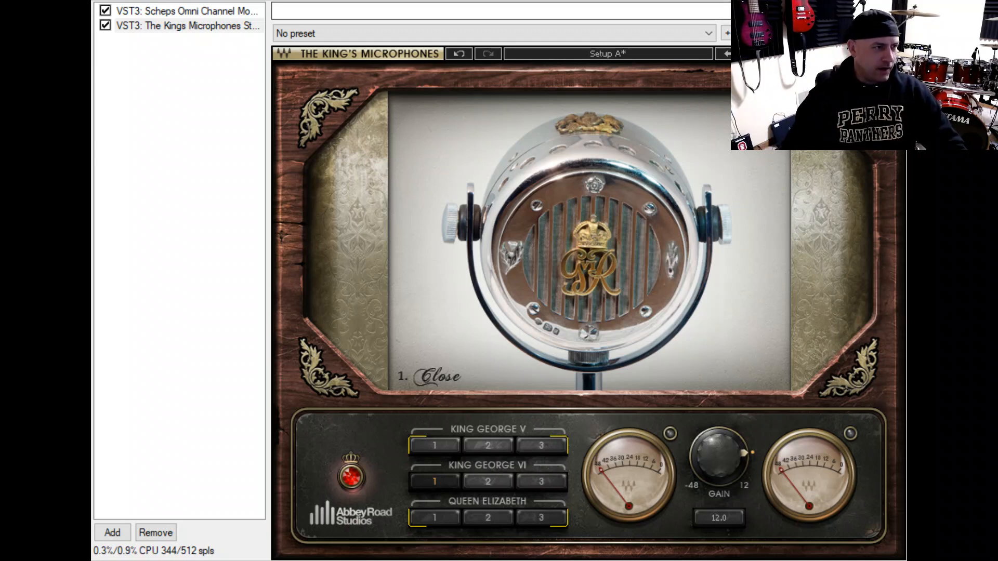
Bypass The King's Microphones in the effects chain and show the Scheps Omni Channel plugin.
click(105, 25)
click(156, 11)
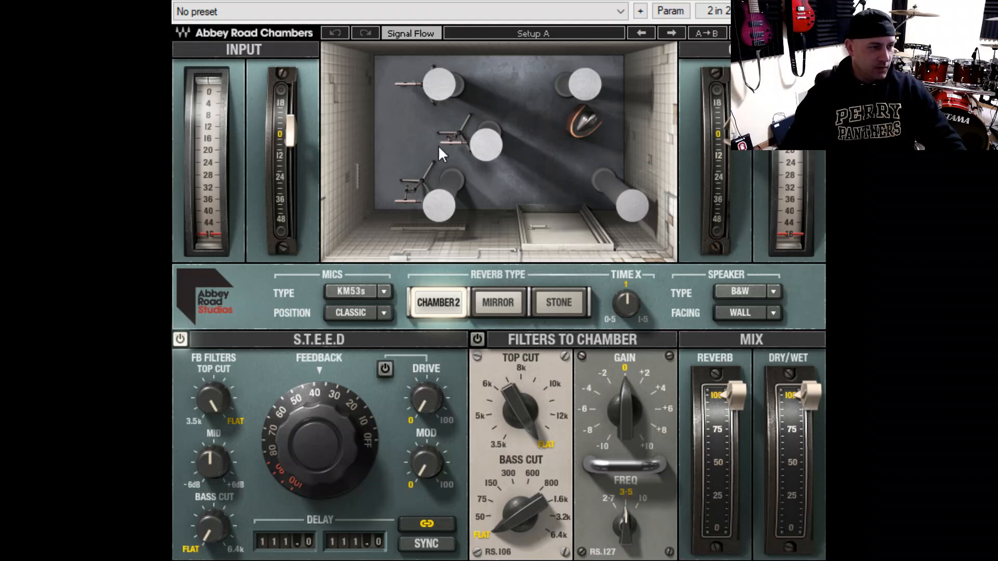
Switch the Abbey Road Chambers reverb type to Mirror, to Stone, and back to Chamber 2.
click(498, 304)
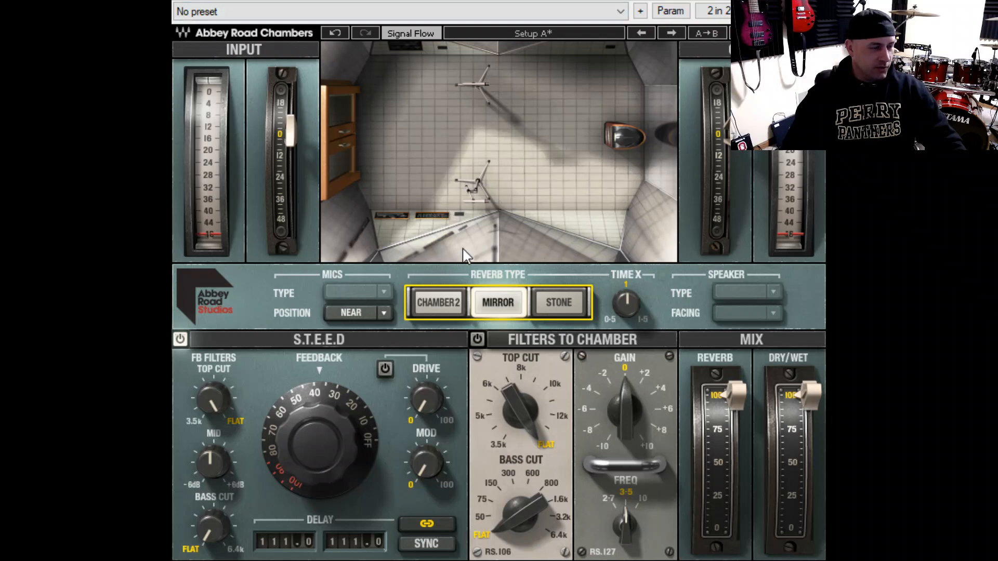
click(554, 296)
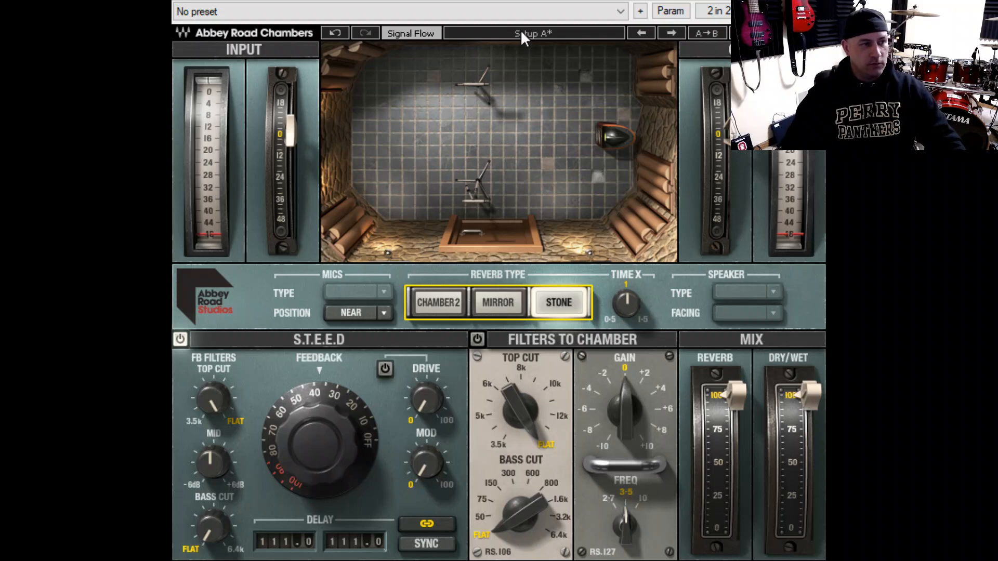
click(448, 301)
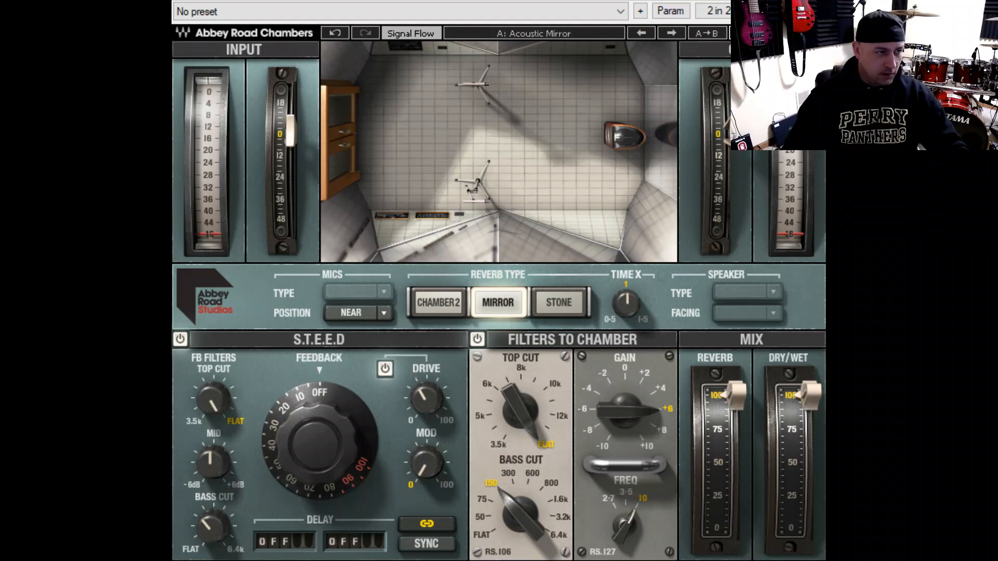
Browse the Abbey Road Chambers presets, including Classic 60s Vocals and Lush Strings, and bypass the plugin on the Kick Sub channel.
click(672, 33)
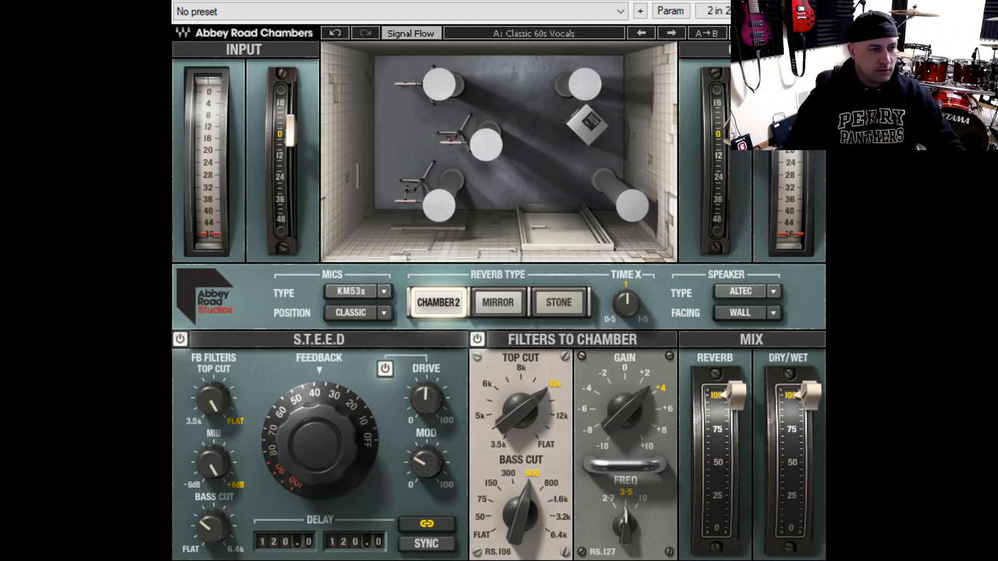
click(515, 191)
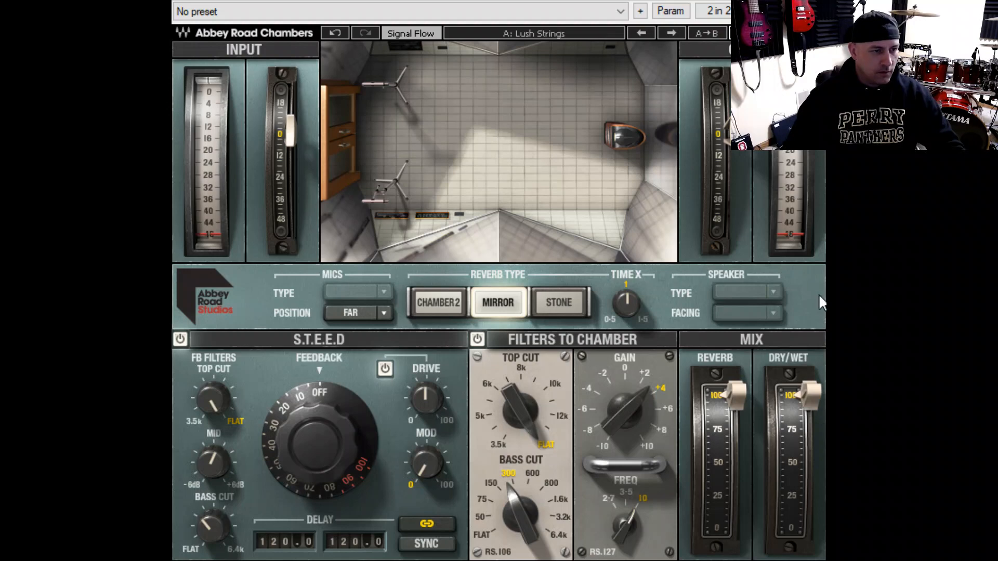
click(671, 33)
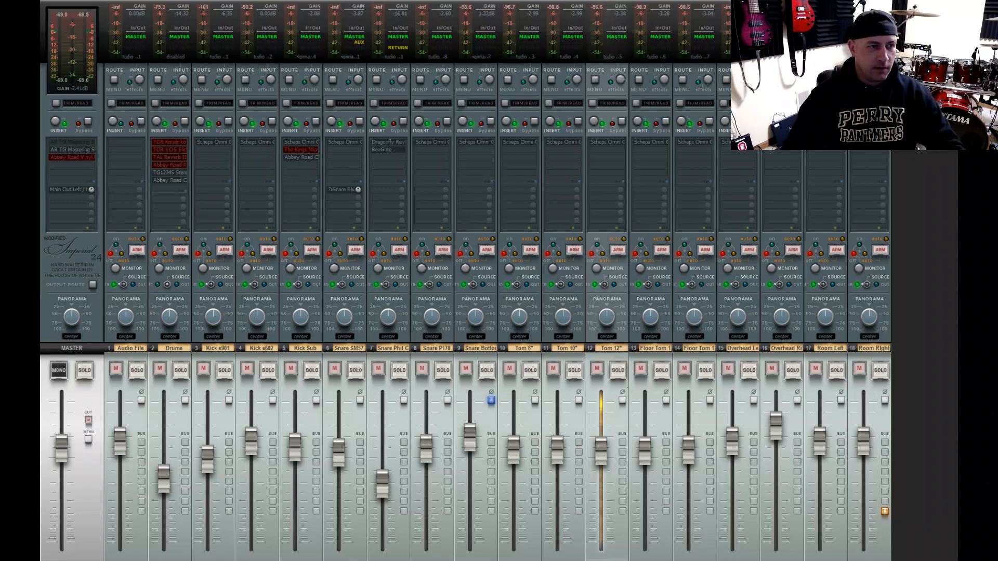
click(304, 157)
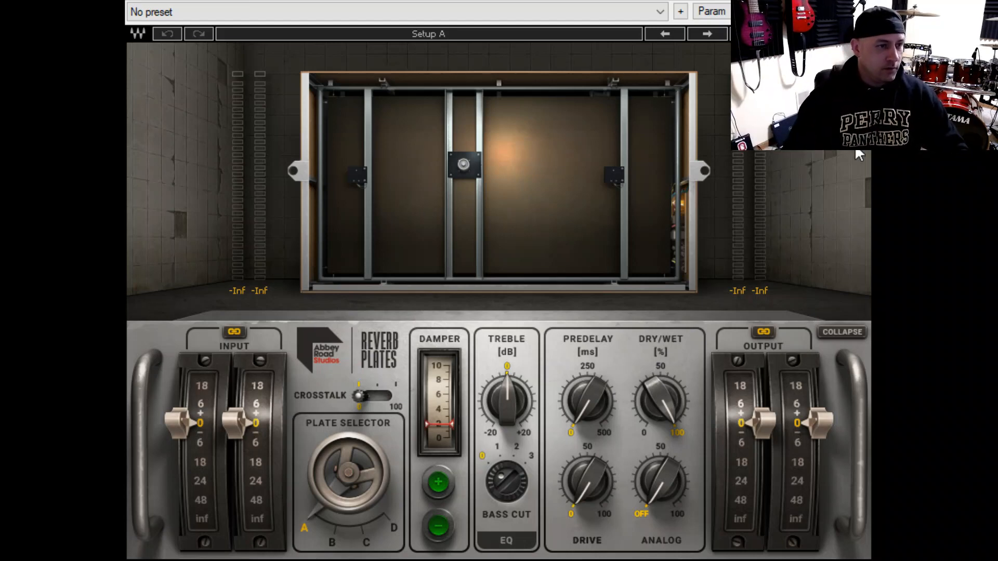
Load the Drum Room preset in Abbey Road Reverb Plates and advance to the following preset.
click(883, 200)
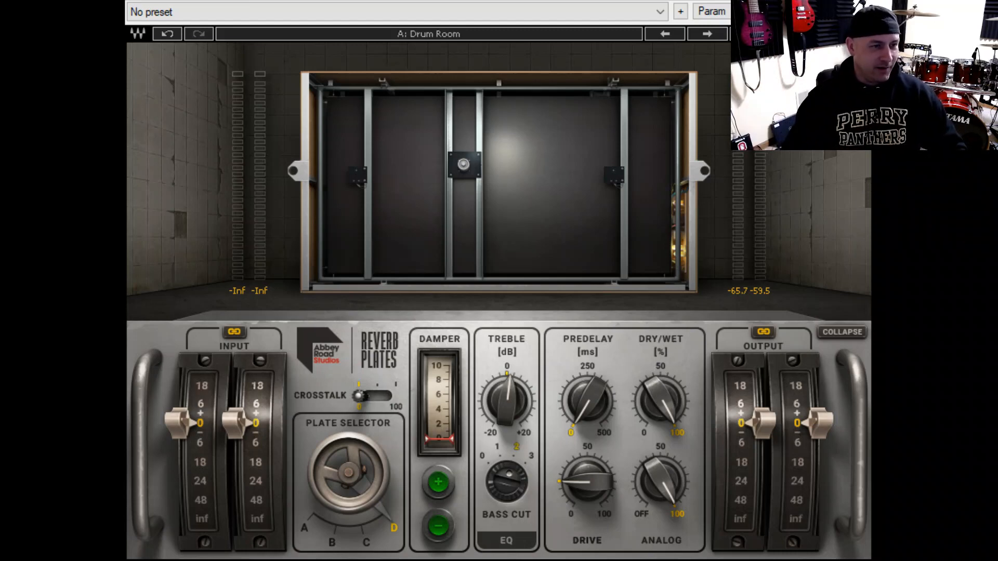
click(707, 34)
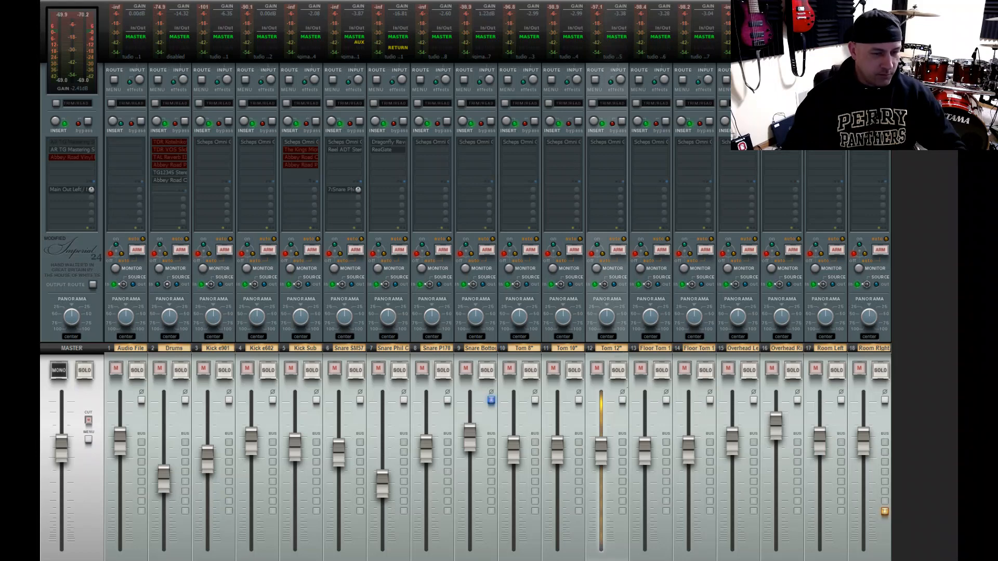
click(225, 356)
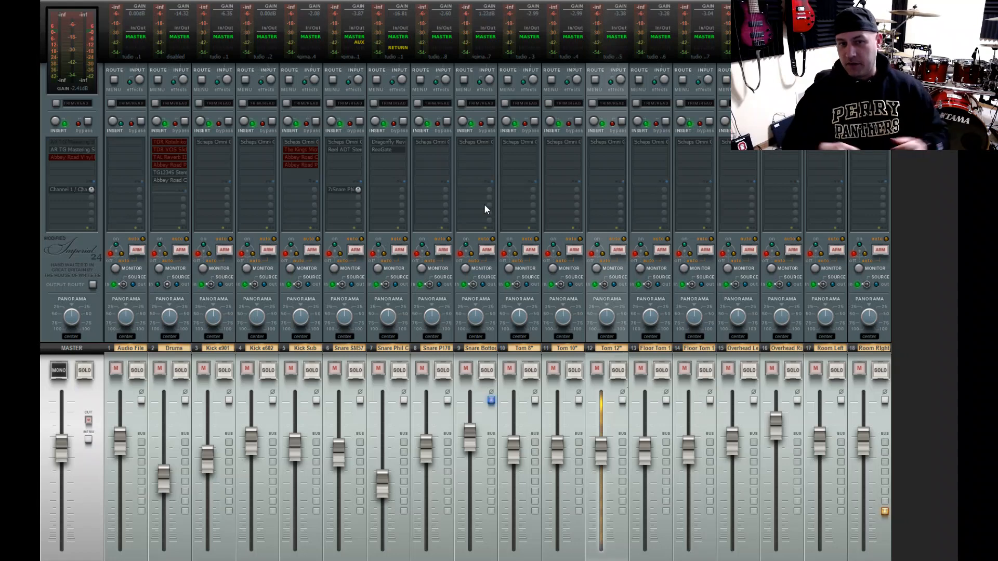